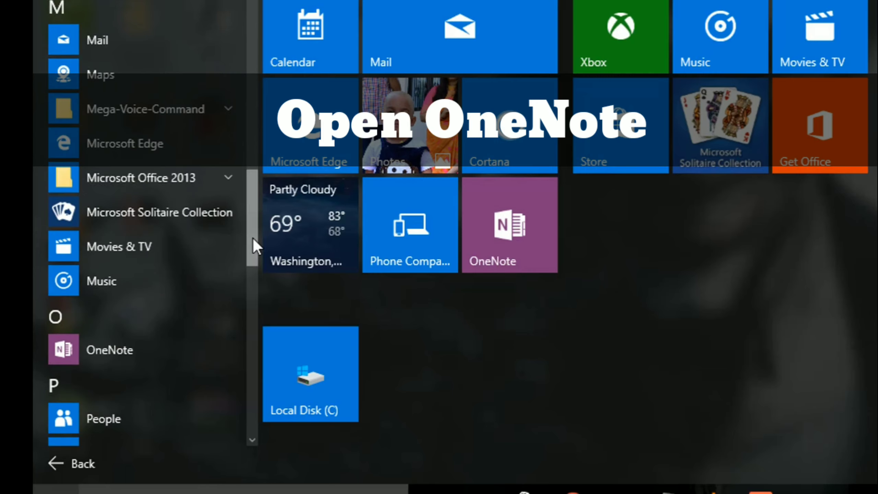
Launch OneNote 2013 from the Microsoft Office 2013 program group and maximize its window.
left_click(225, 173)
scroll(249, 180, "down", 5)
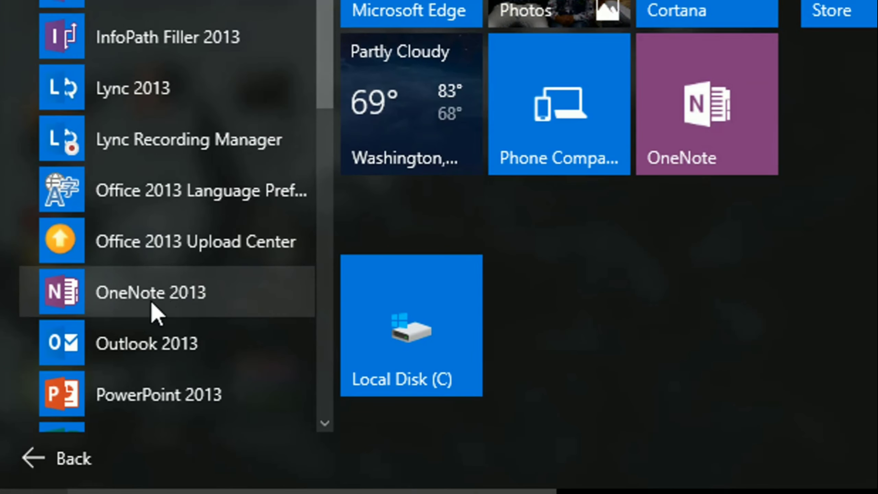
left_click(164, 298)
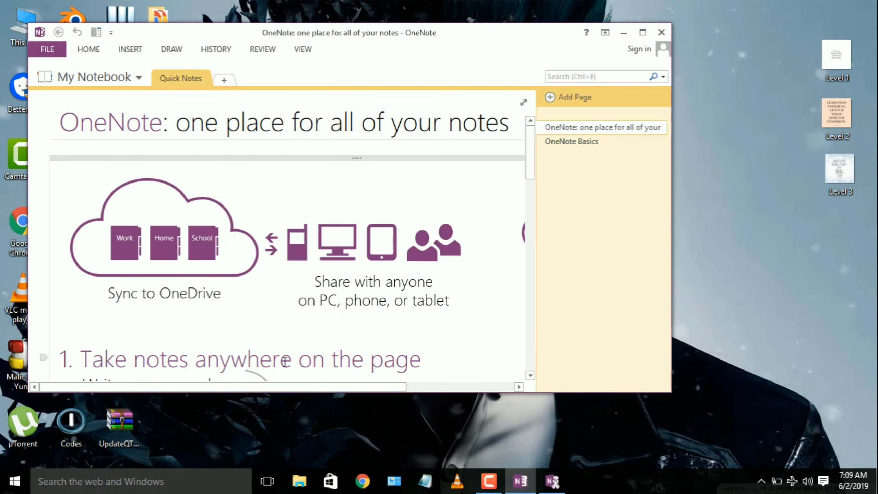
left_click(643, 32)
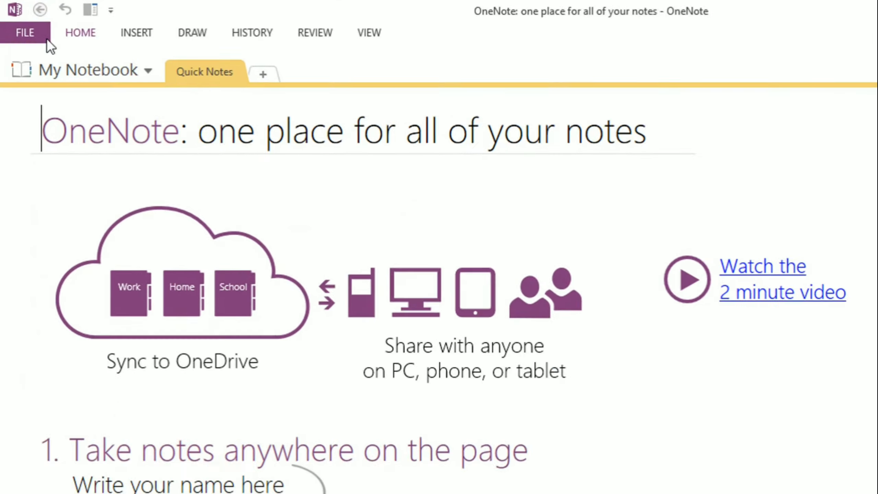
Create a new notebook named Blah Blah stored on the computer.
left_click(36, 40)
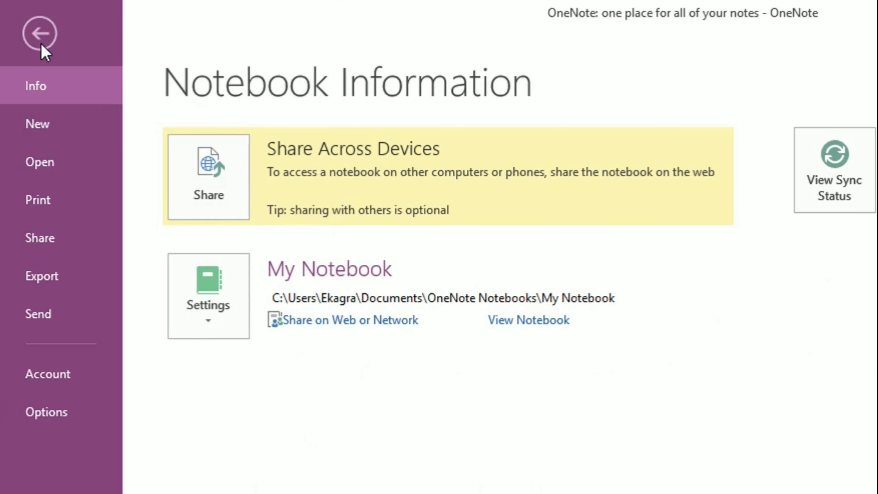
left_click(42, 118)
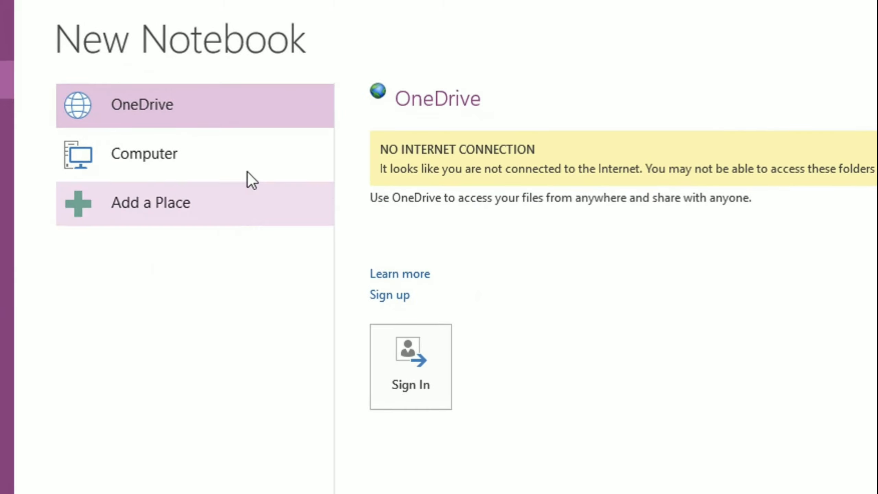
left_click(236, 171)
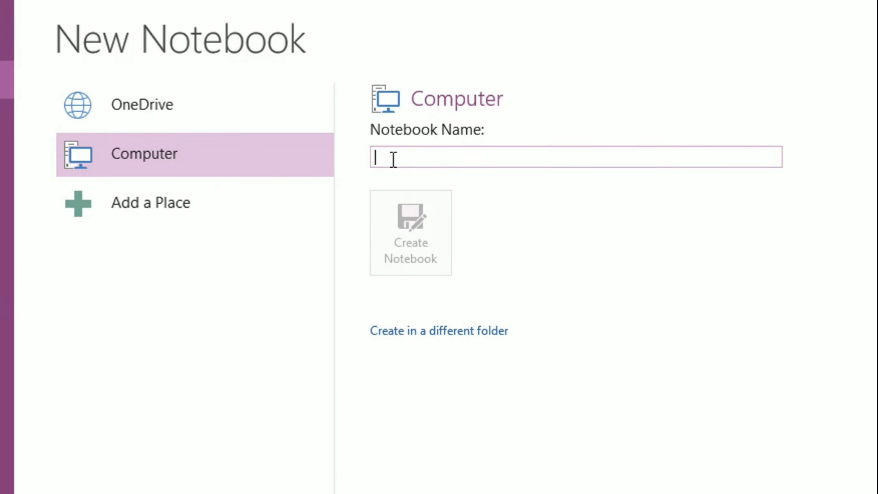
type("Blah Blah")
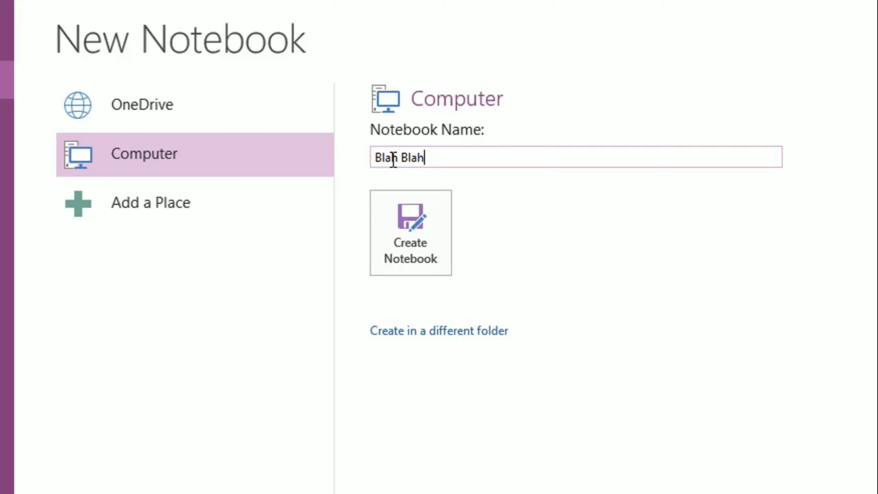
left_click(423, 238)
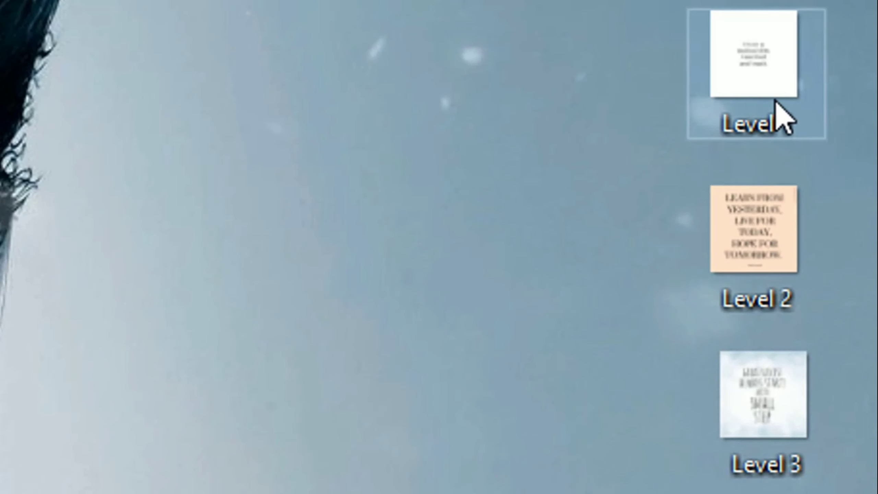
Open the Level 1 picture from the desktop, then shrink and place its viewer window beside OneNote.
double_click(715, 91)
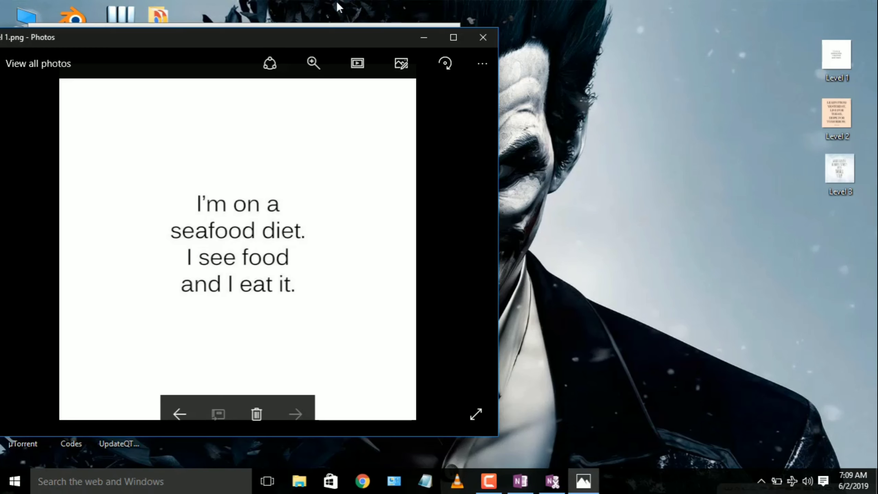
left_click_drag(330, 39, 571, 35)
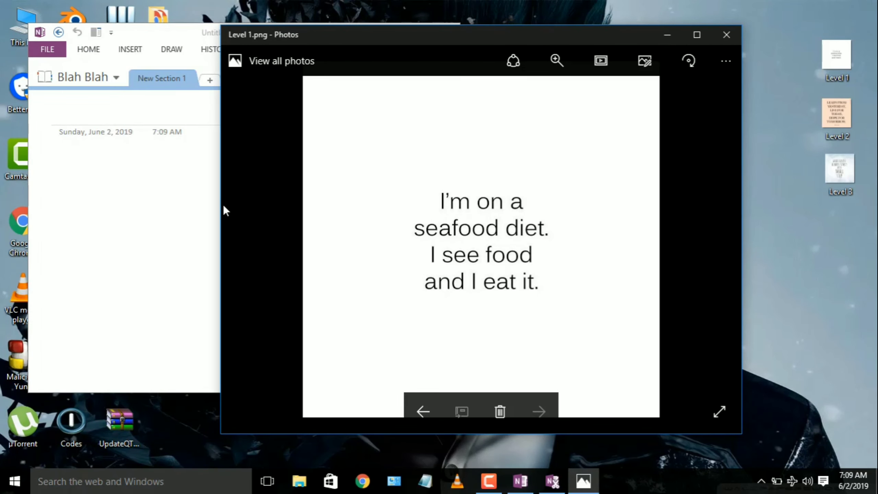
left_click_drag(217, 205, 390, 205)
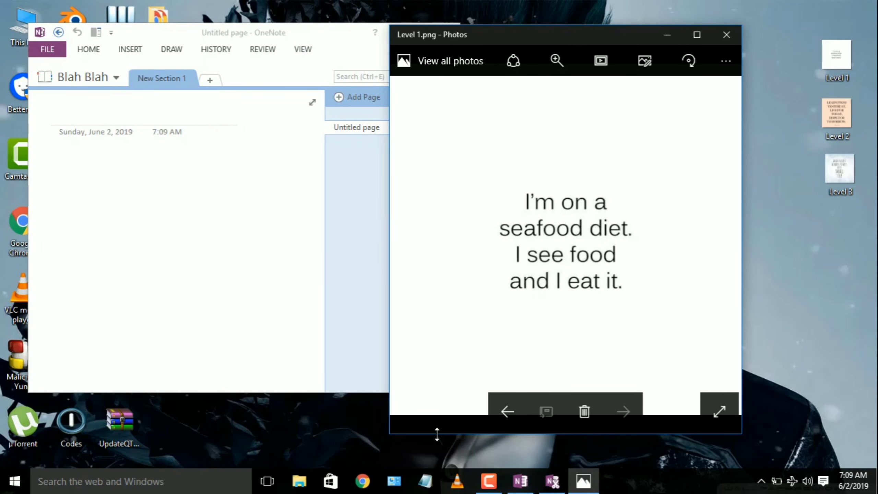
left_click_drag(437, 435, 432, 359)
left_click_drag(386, 279, 416, 279)
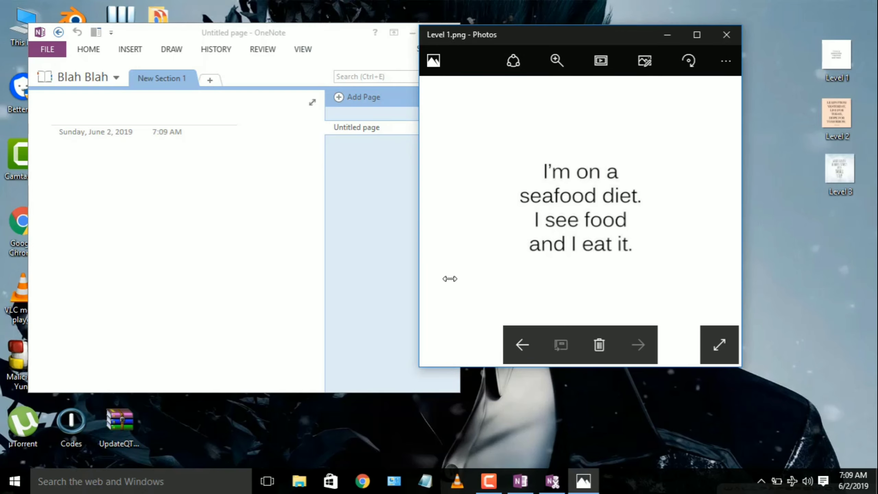
left_click_drag(573, 40, 602, 44)
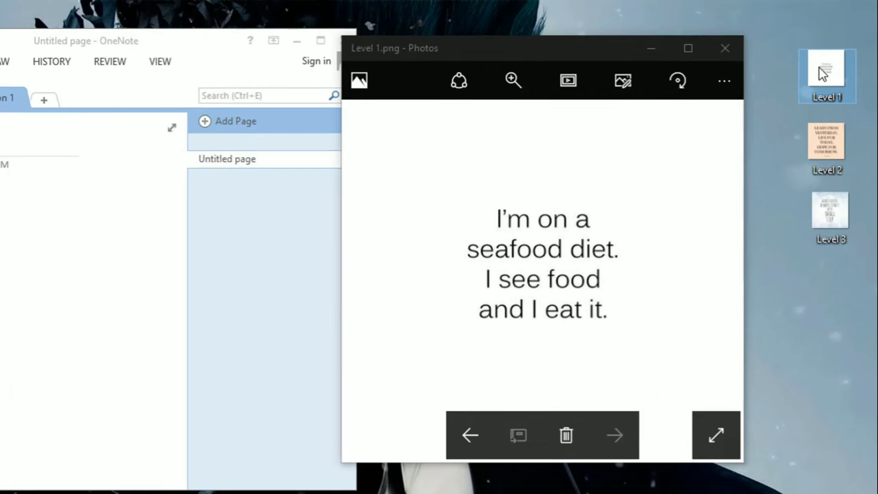
Copy the Level 1 picture file from the desktop and paste it into the untitled page of the Blah Blah notebook.
right_click(830, 56)
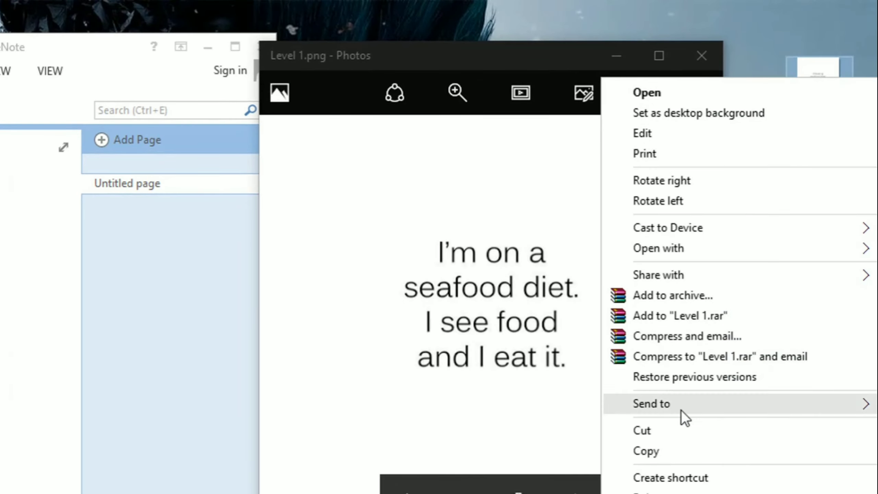
left_click(664, 451)
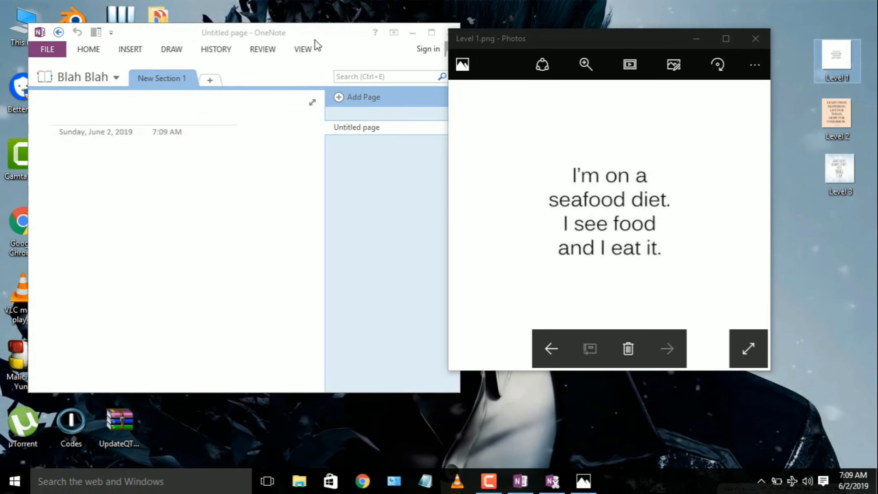
left_click(305, 34)
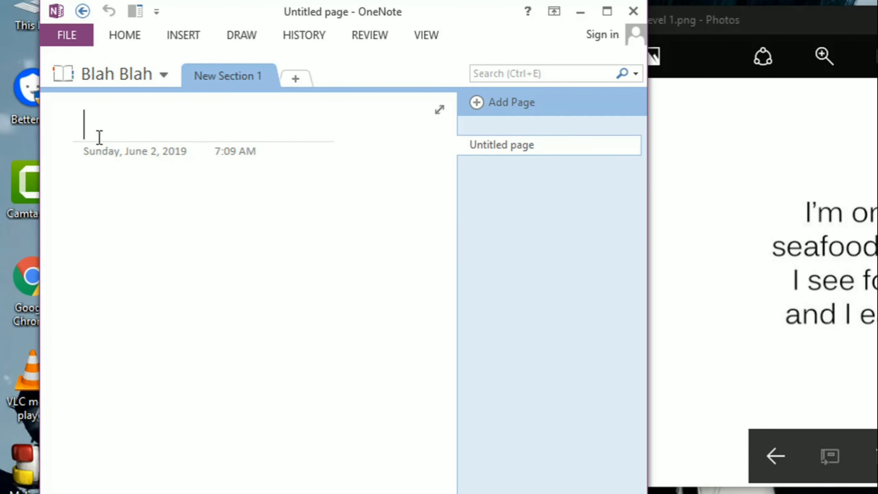
right_click(99, 137)
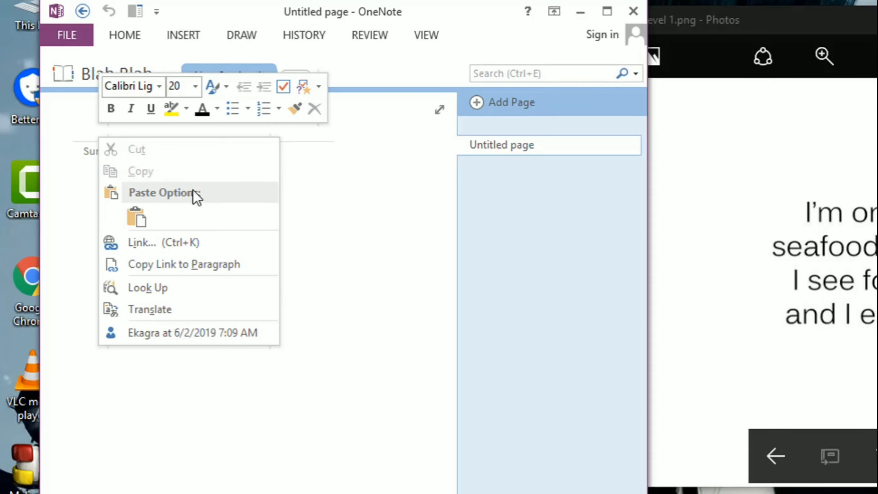
left_click(134, 219)
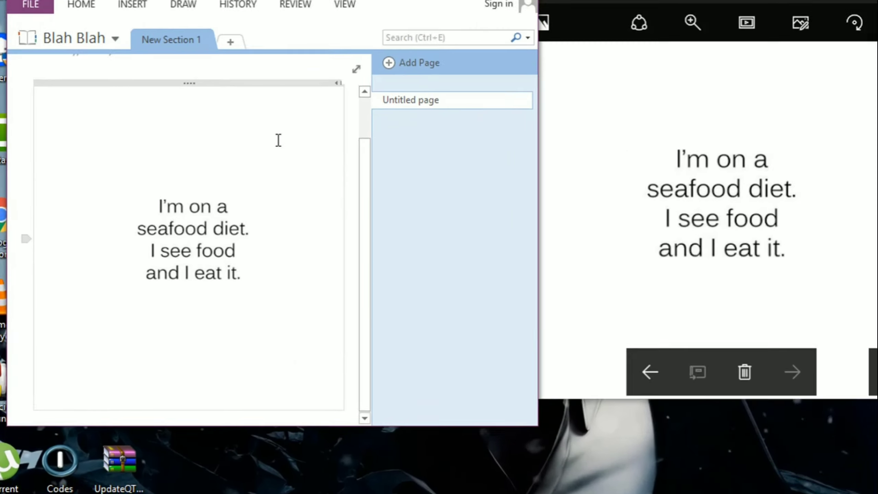
Copy the text from the pasted Level 1 picture and paste it into an empty Notepad document.
right_click(249, 160)
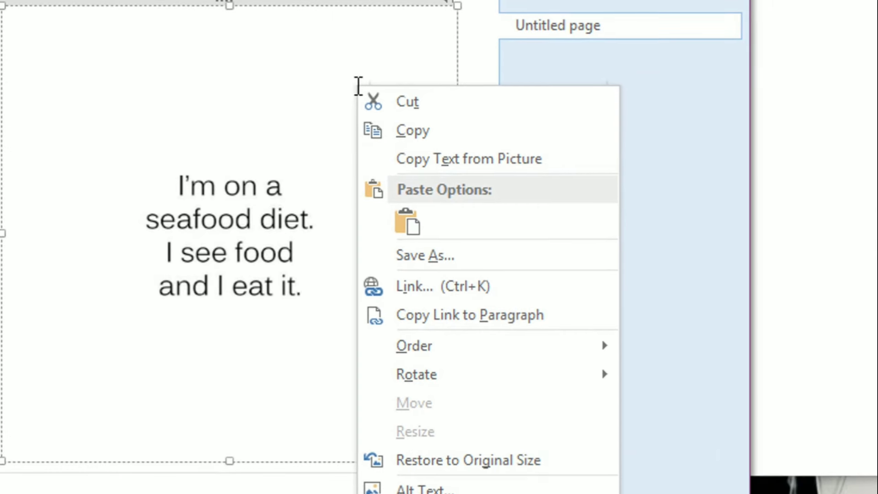
left_click(434, 158)
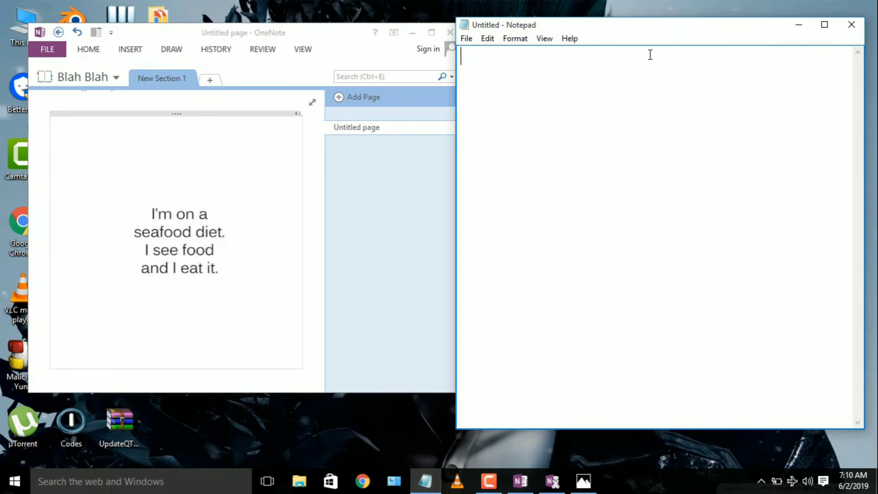
key("ctrl+v")
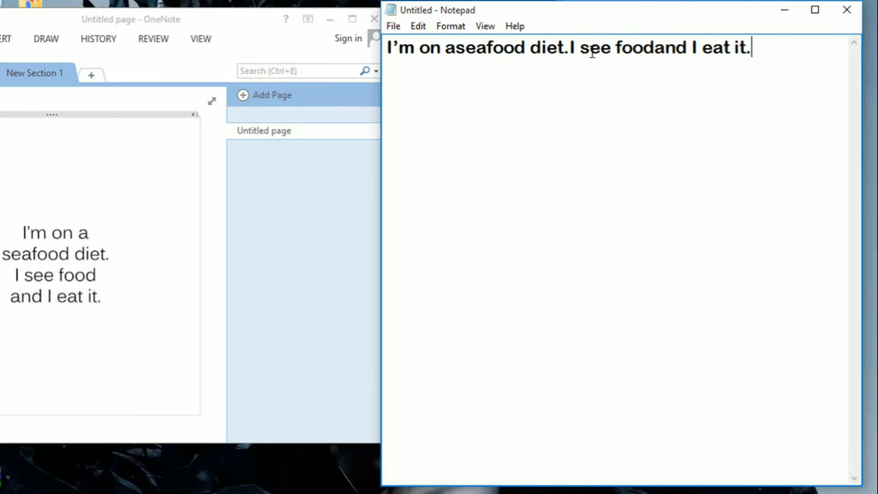
Move Notepad beside the original picture and add the missing spaces so the text reads "I'm on a seafood diet.I see food and I eat it.".
left_click_drag(646, 7, 299, 41)
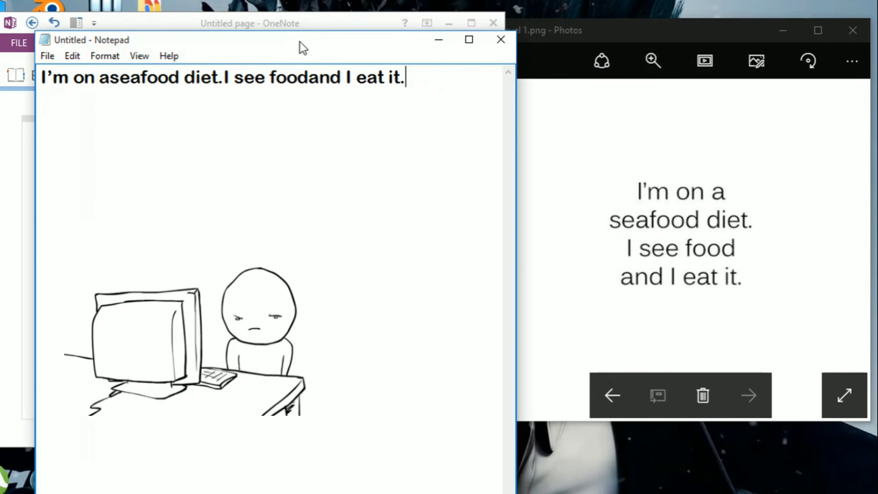
left_click_drag(41, 77, 613, 219)
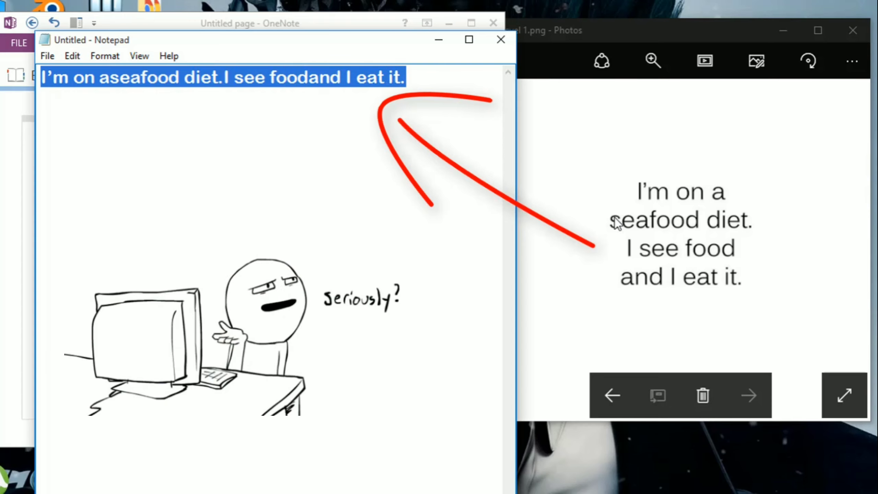
left_click(614, 219)
left_click(119, 100)
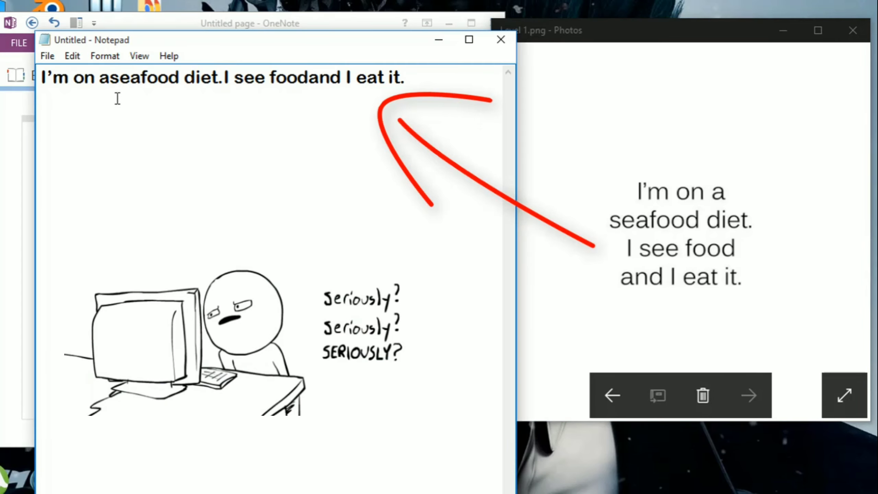
left_click(110, 80)
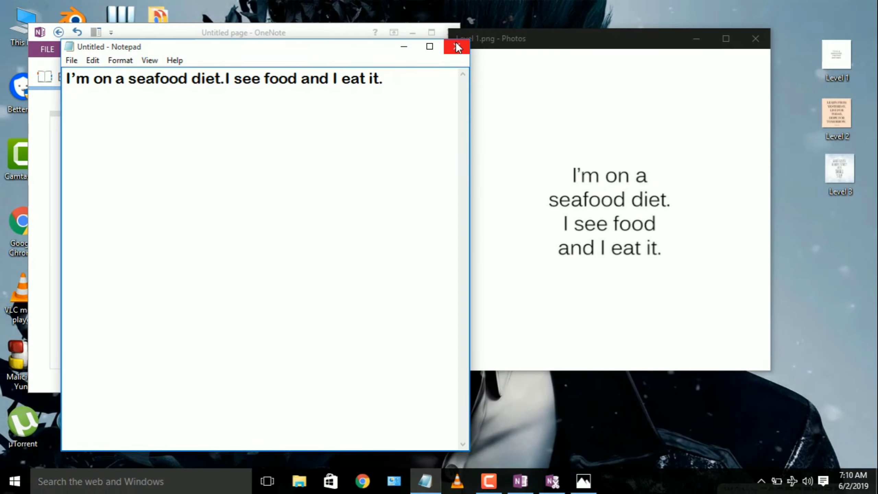
Close Notepad without saving and the picture viewer, and delete the Level 1 picture from the OneNote page.
left_click(456, 43)
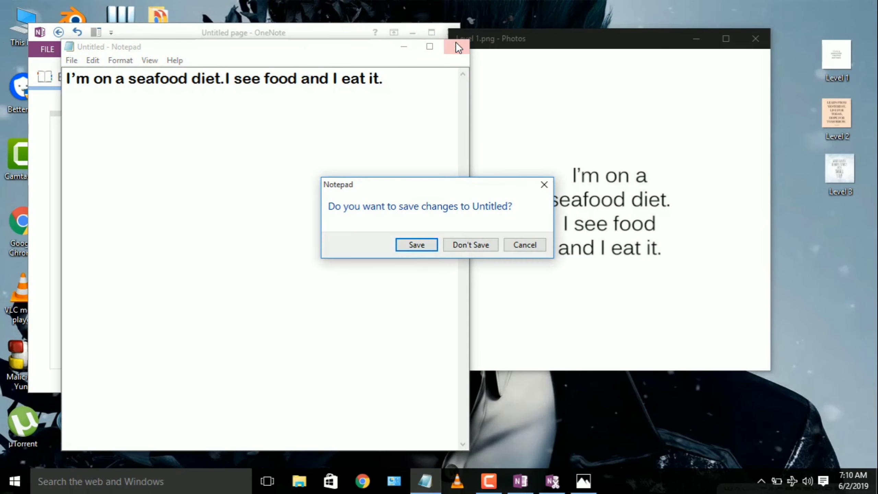
left_click(463, 245)
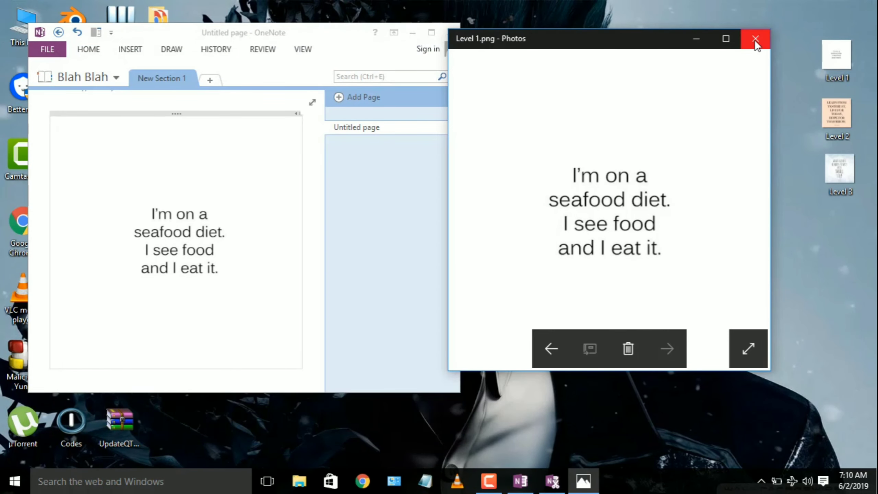
left_click(755, 39)
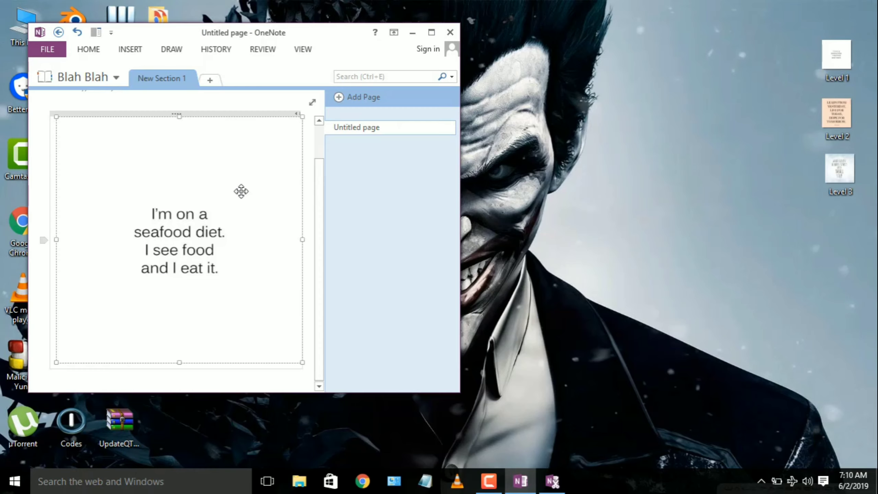
key("Delete")
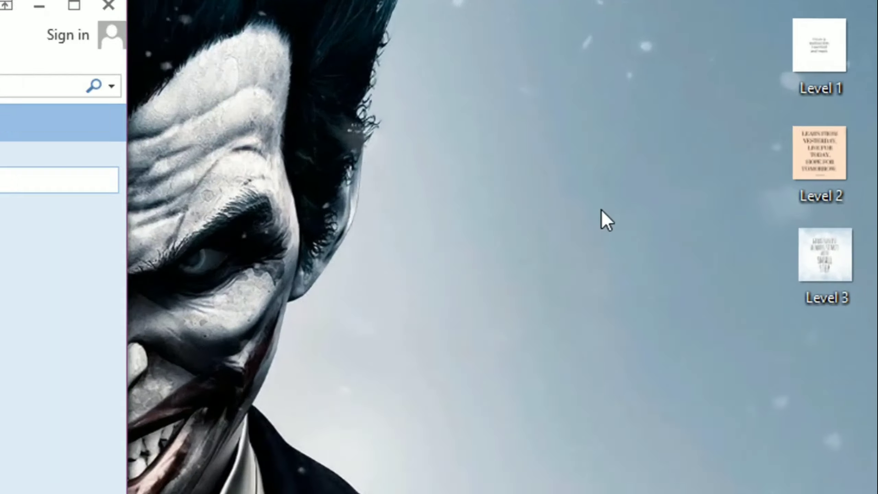
Open the Level 2 picture beside OneNote and paste a copy of its file into the emptied notebook page.
double_click(822, 172)
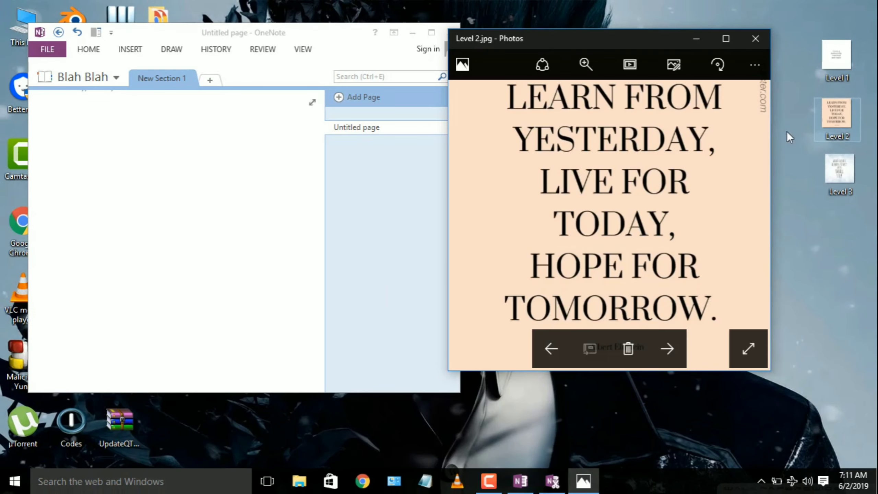
left_click_drag(586, 39, 623, 50)
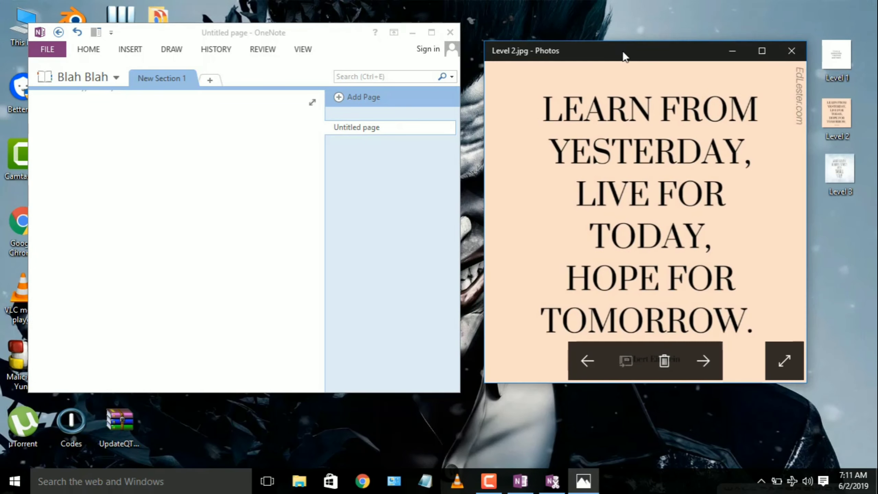
right_click(828, 110)
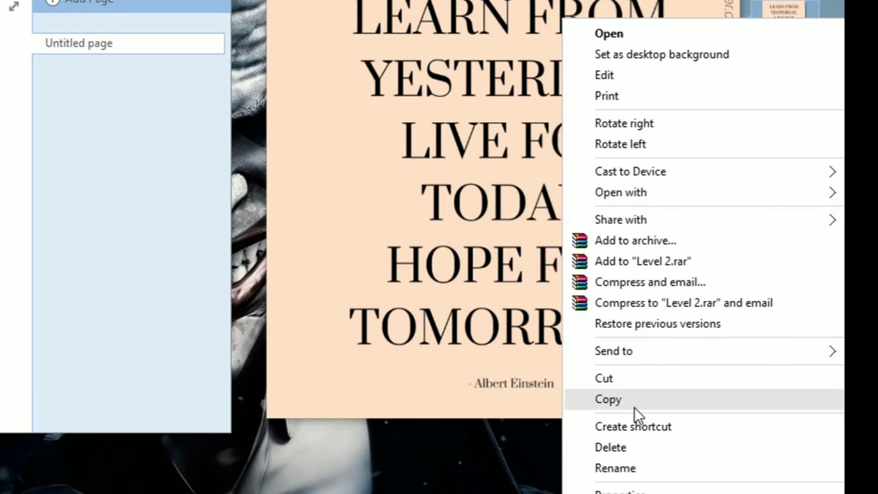
left_click(745, 378)
left_click(220, 111)
right_click(137, 105)
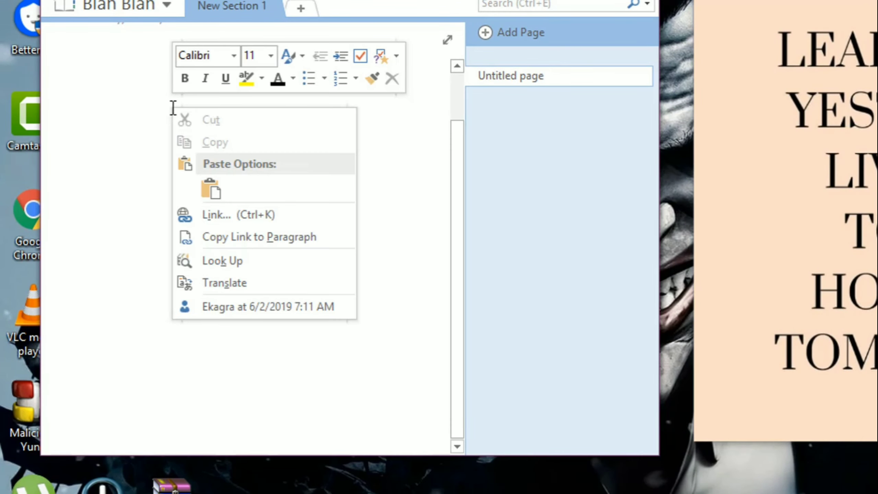
left_click(208, 180)
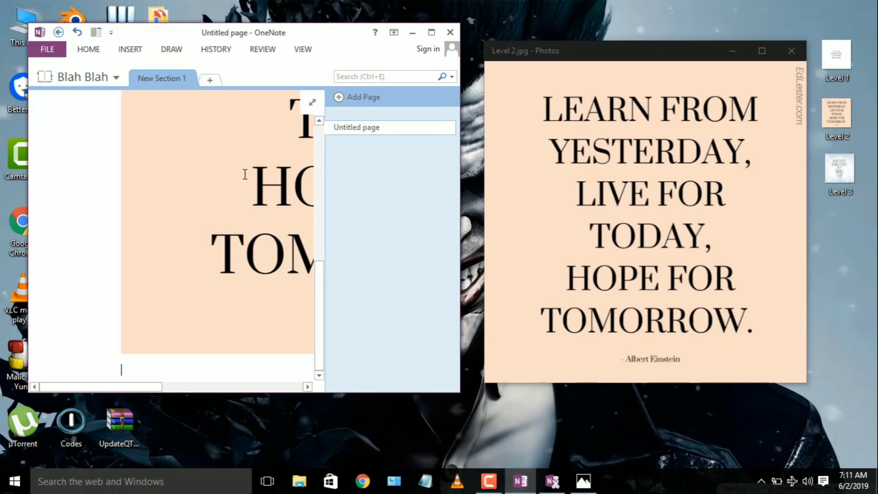
left_click(431, 34)
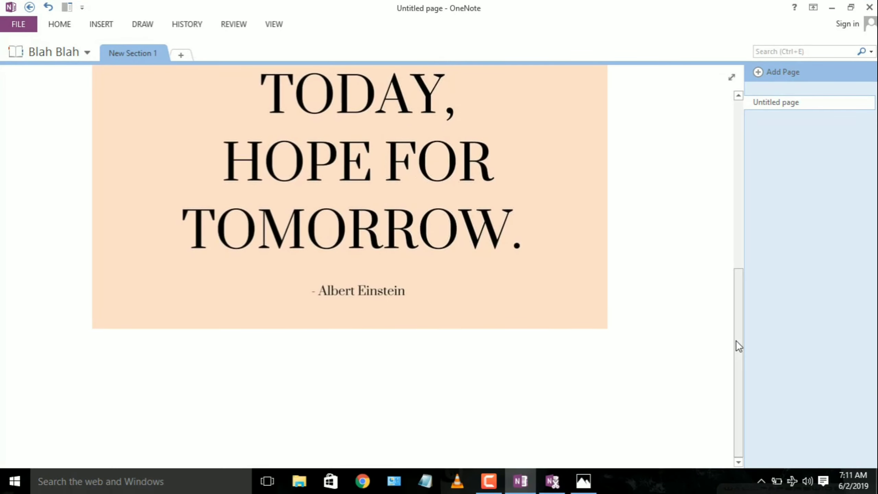
Copy the text from the Level 2 picture on the notebook page and paste it into an empty Notepad document.
left_click_drag(736, 340, 735, 240)
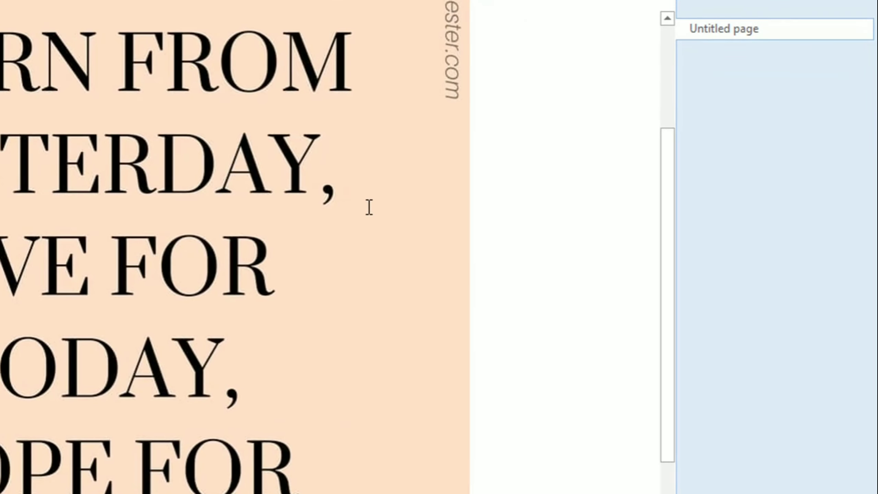
right_click(541, 212)
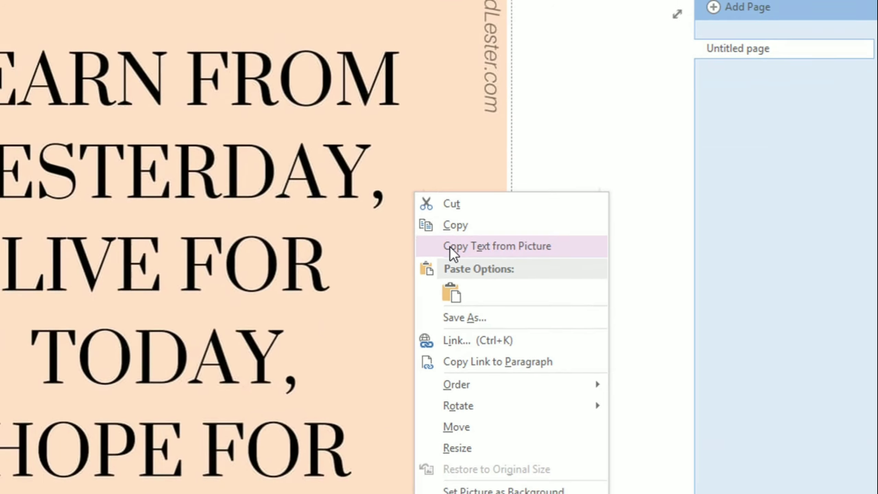
left_click(407, 247)
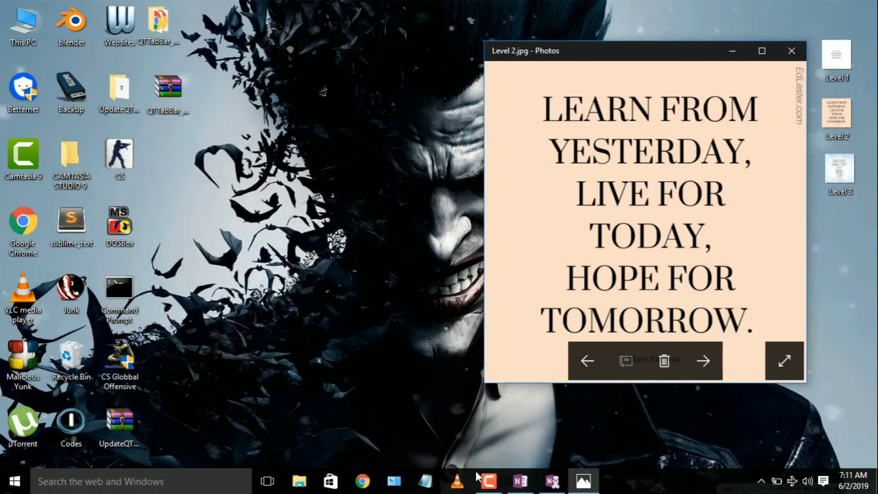
left_click(426, 481)
right_click(152, 89)
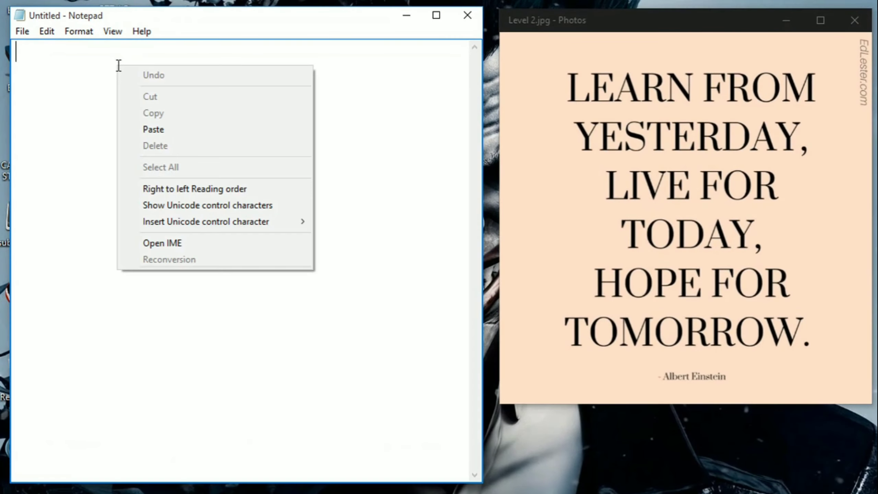
left_click(142, 129)
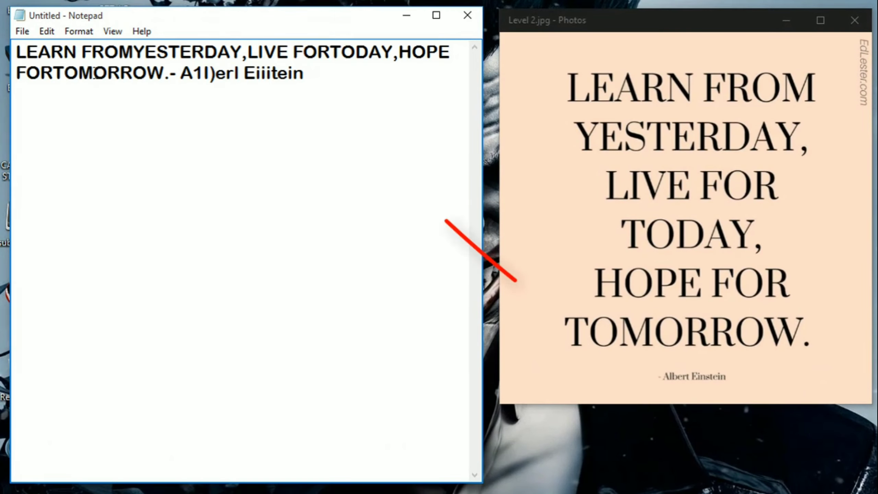
Add the missing spaces so the quote reads "LEARN FROM YESTERDAY,LIVE FOR TODAY,HOPE FOR TOMORROW.".
mouse_move(532, 133)
left_click(131, 53)
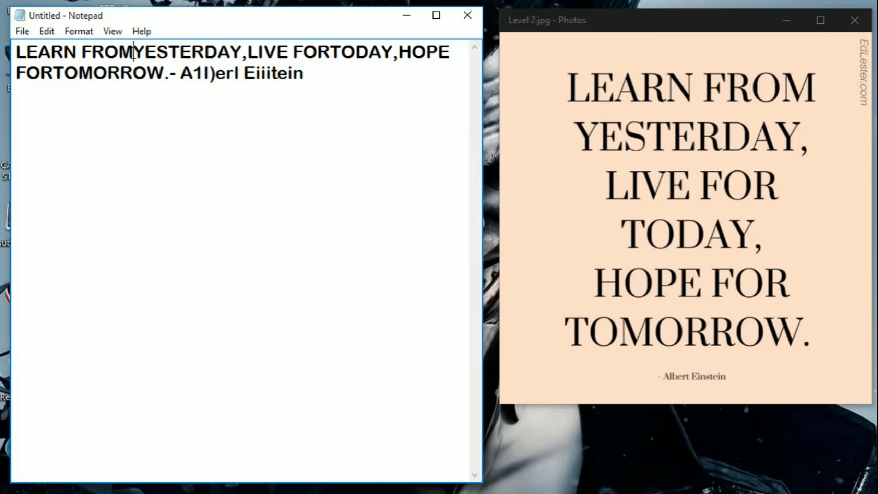
left_click(335, 53)
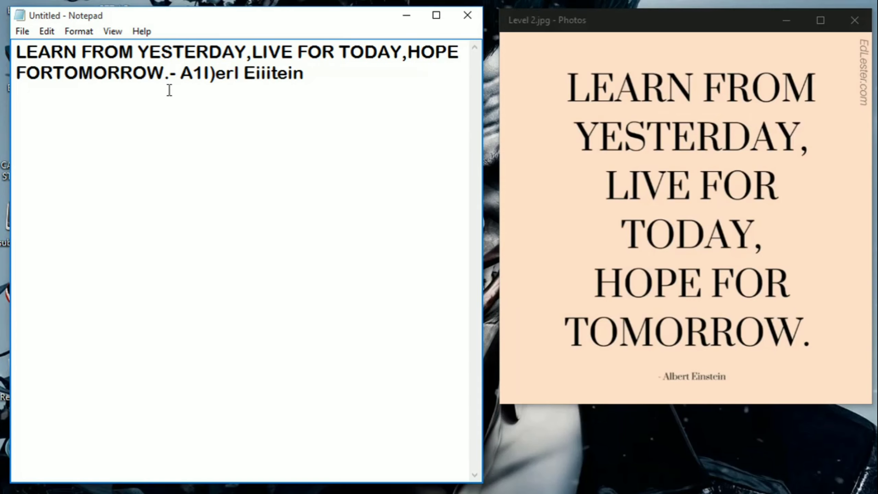
left_click(55, 73)
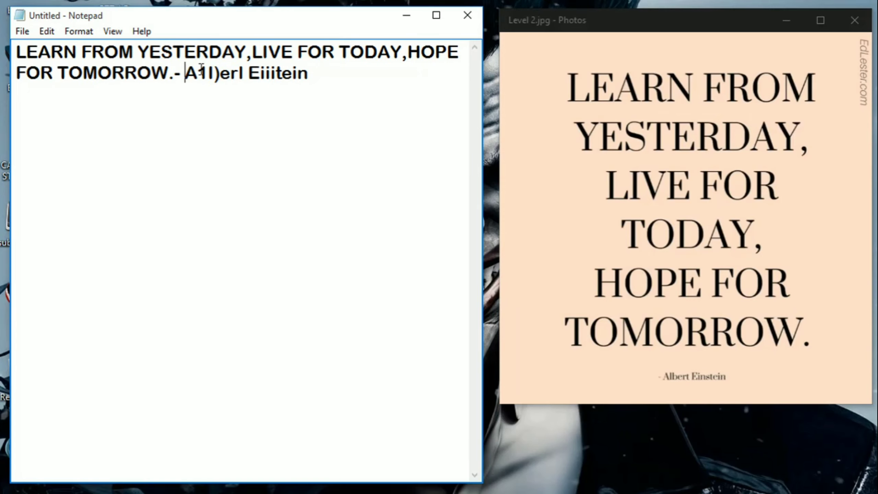
Replace the garbled author name at the end of the quote with "(Albert Einstein)".
left_click_drag(185, 73, 312, 76)
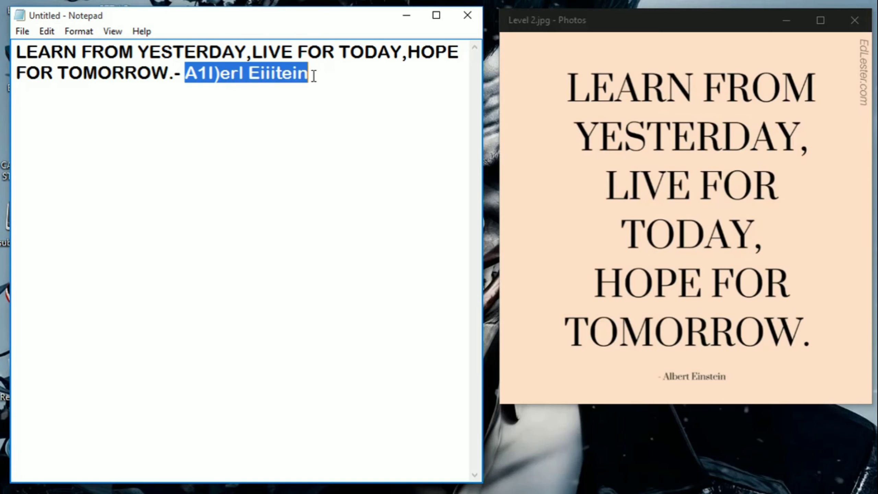
left_click(246, 128)
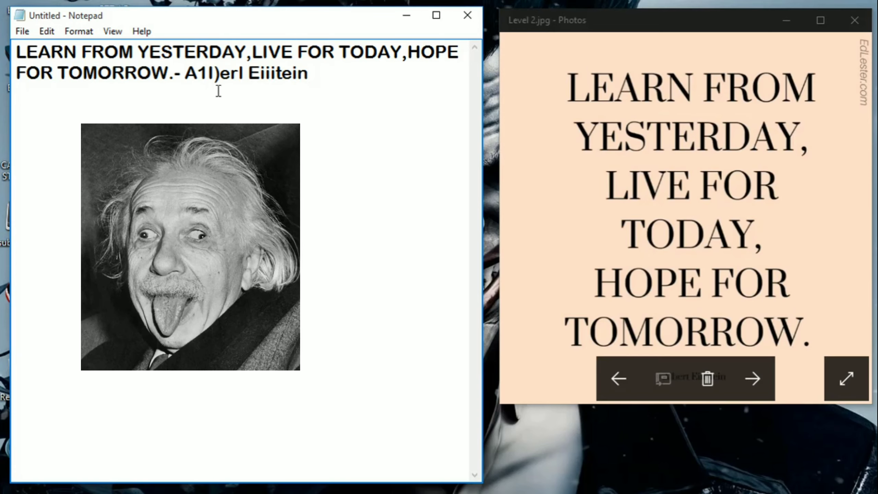
left_click_drag(185, 73, 309, 74)
left_click(310, 73)
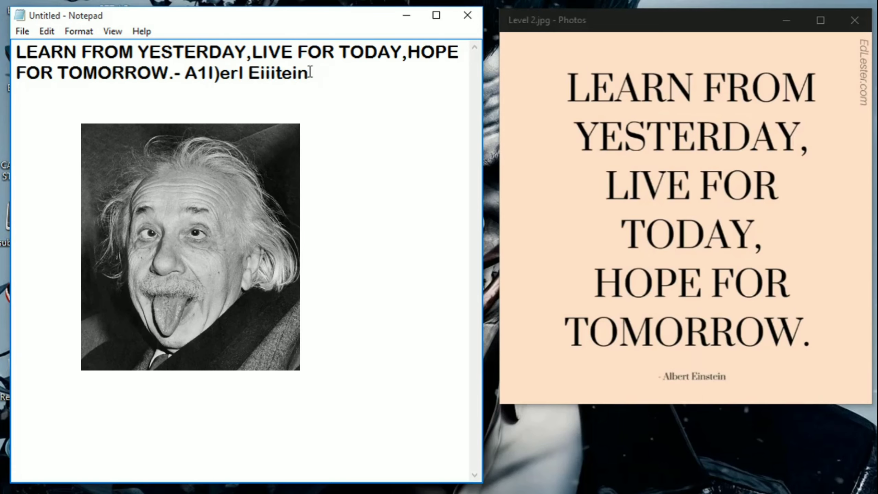
type("(Alb")
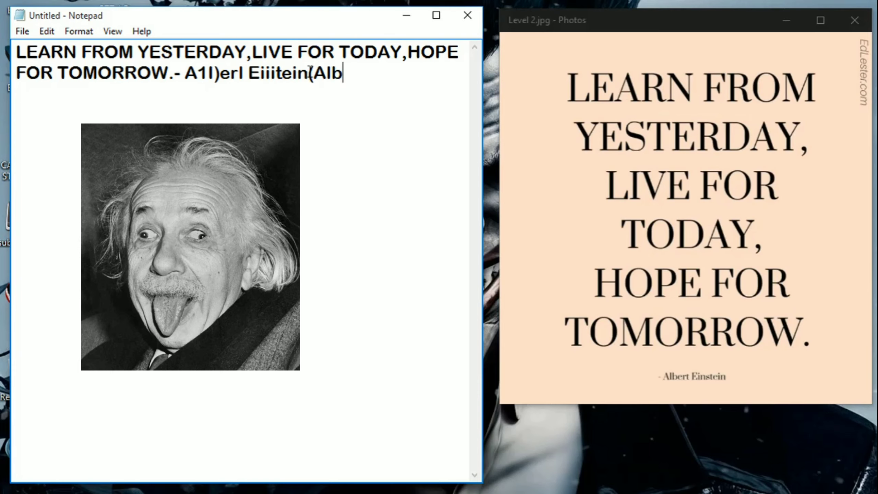
type("ert Eins")
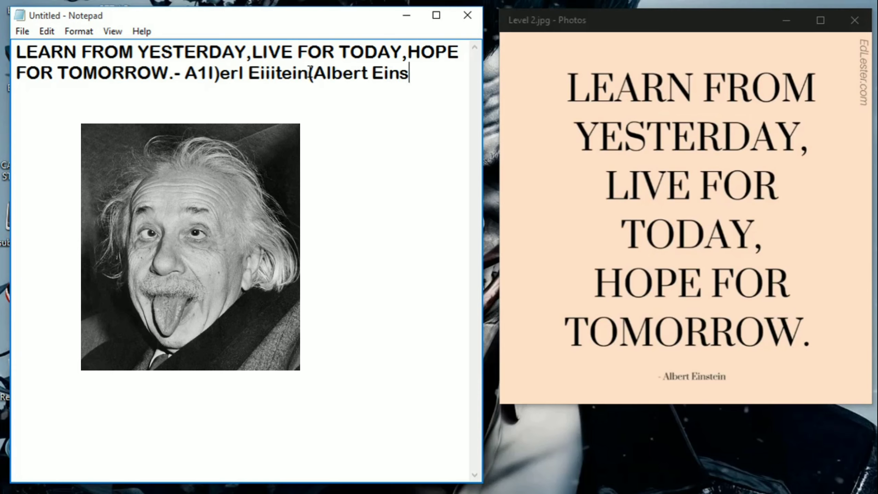
type("tein)")
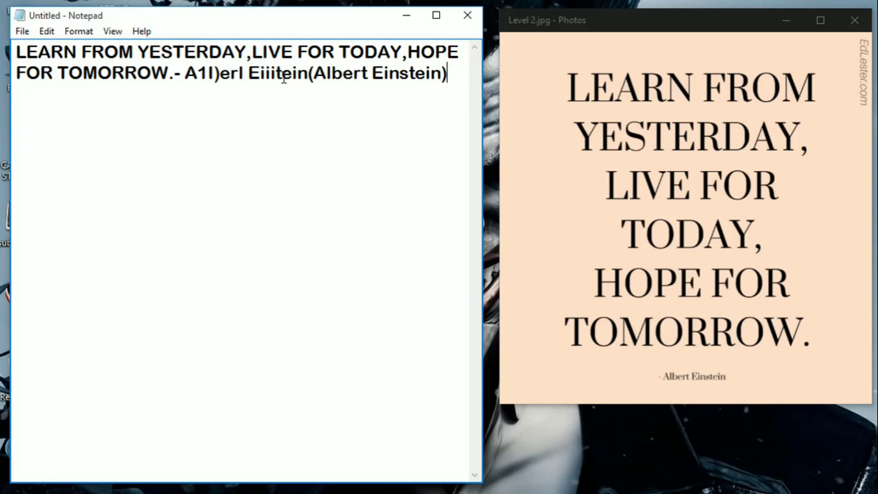
left_click_drag(309, 74, 190, 74)
key("BackSpace")
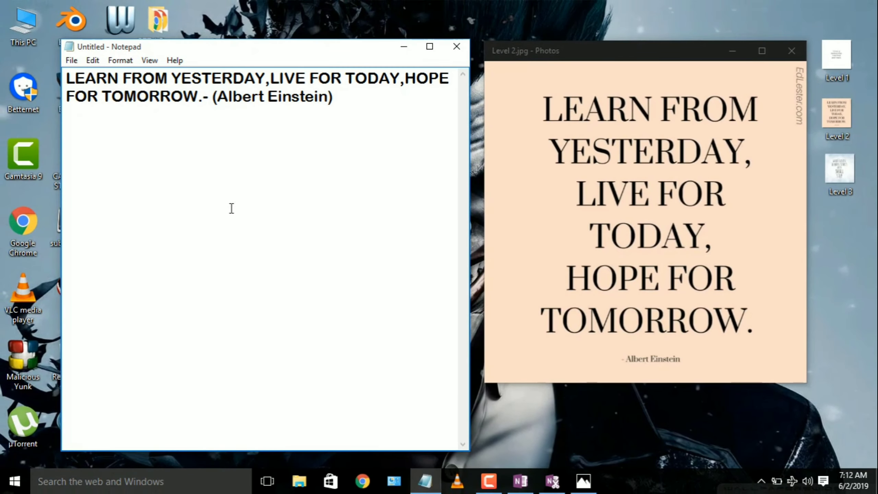
Close Notepad without saving and the picture viewer, and delete the Level 2 picture from the OneNote page.
left_click(453, 50)
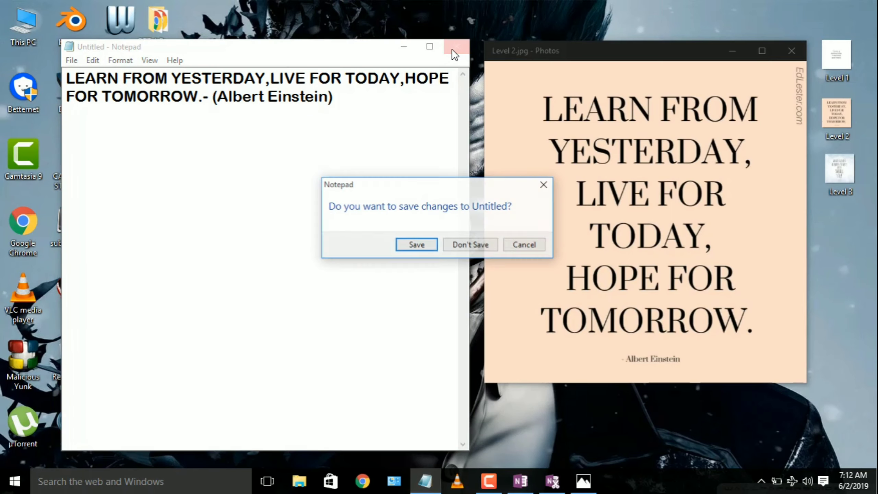
left_click(466, 246)
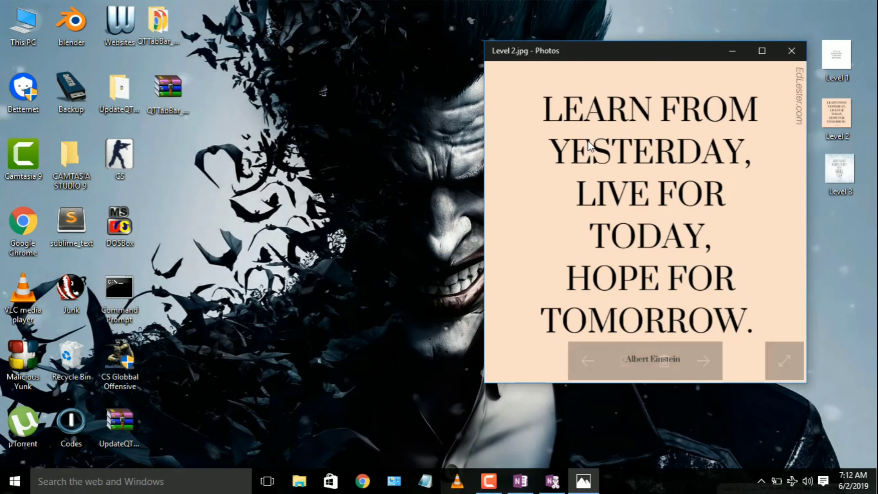
left_click(786, 52)
left_click(517, 487)
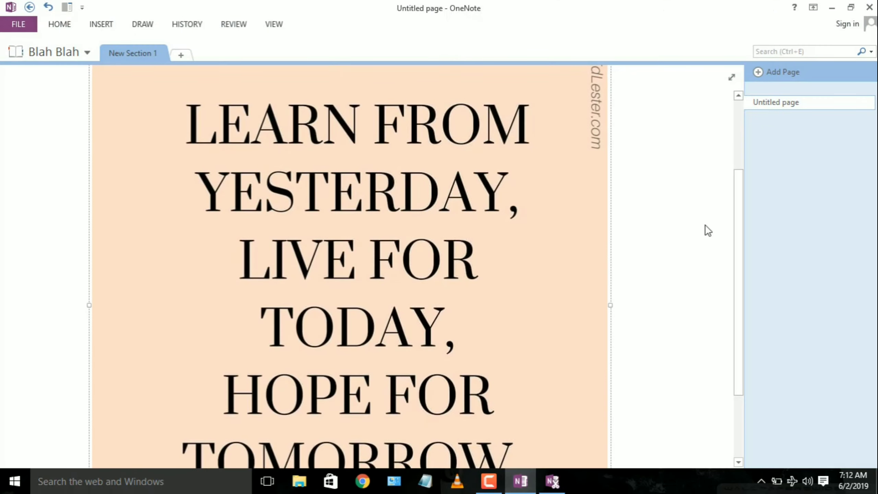
left_click(853, 9)
right_click(235, 177)
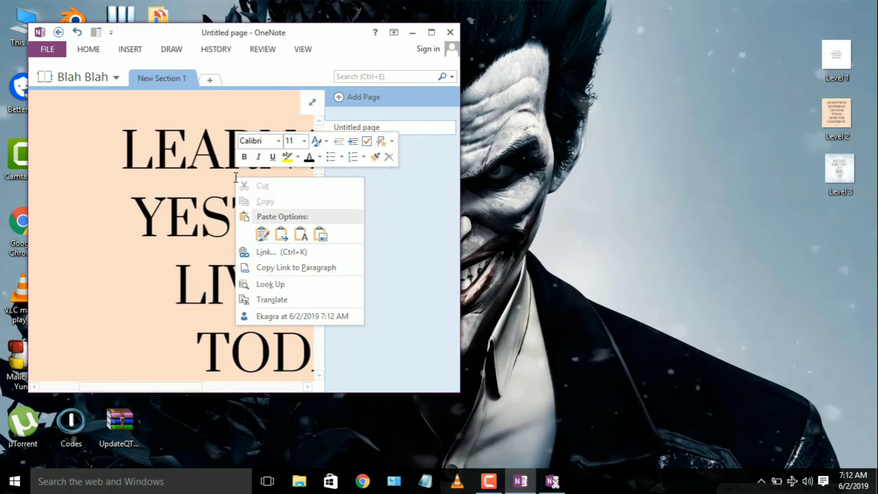
key("Escape")
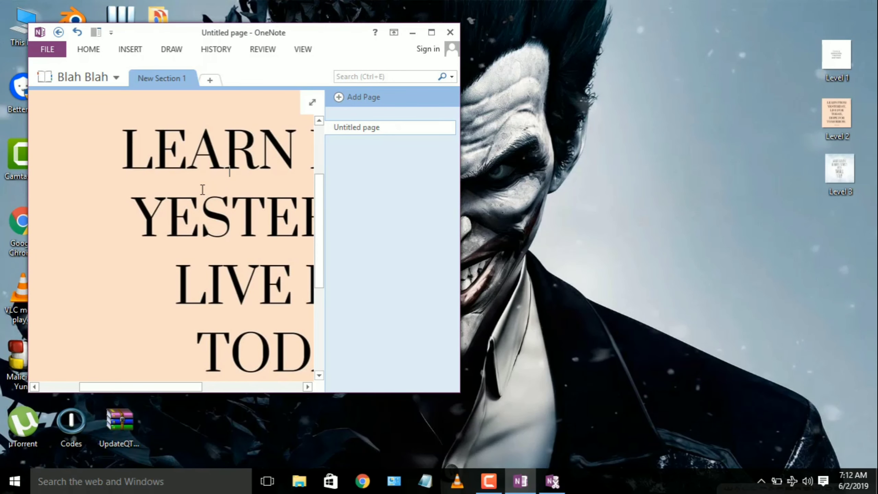
key("Delete")
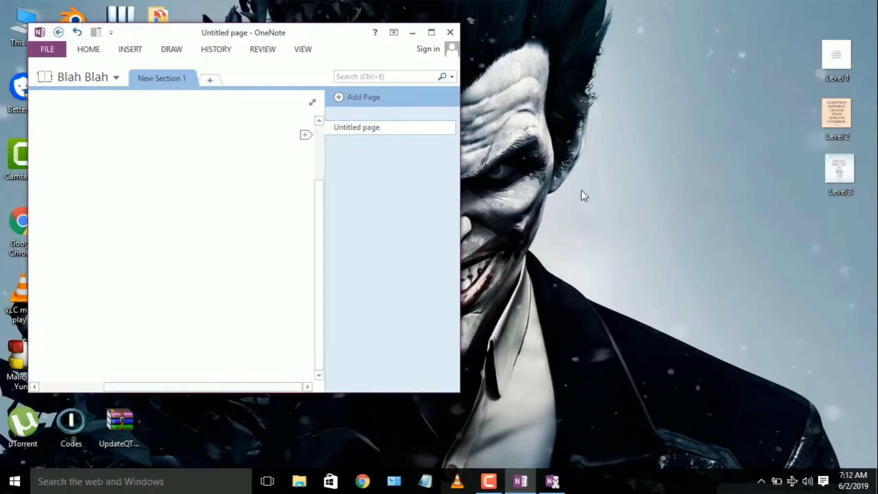
Open the Level 3 picture beside OneNote and paste a copy of its file into the emptied page as a printout.
double_click(813, 256)
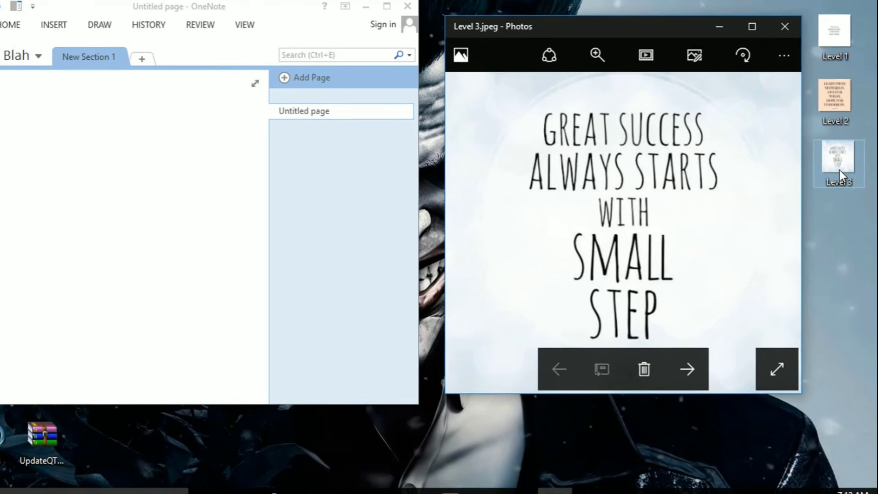
left_click(836, 170)
right_click(837, 170)
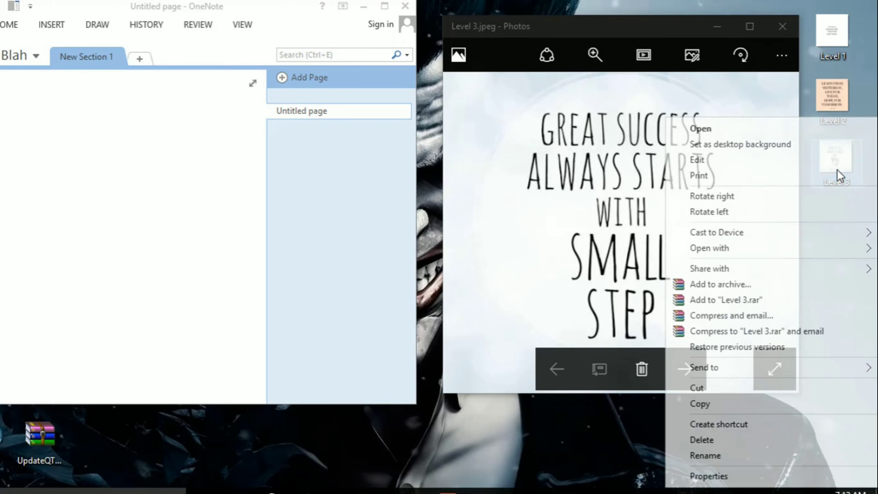
left_click(707, 404)
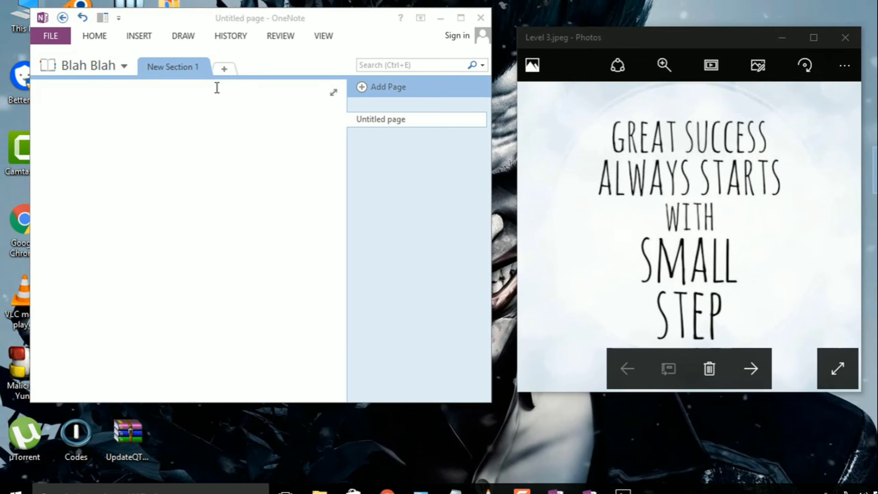
right_click(102, 88)
left_click(149, 169)
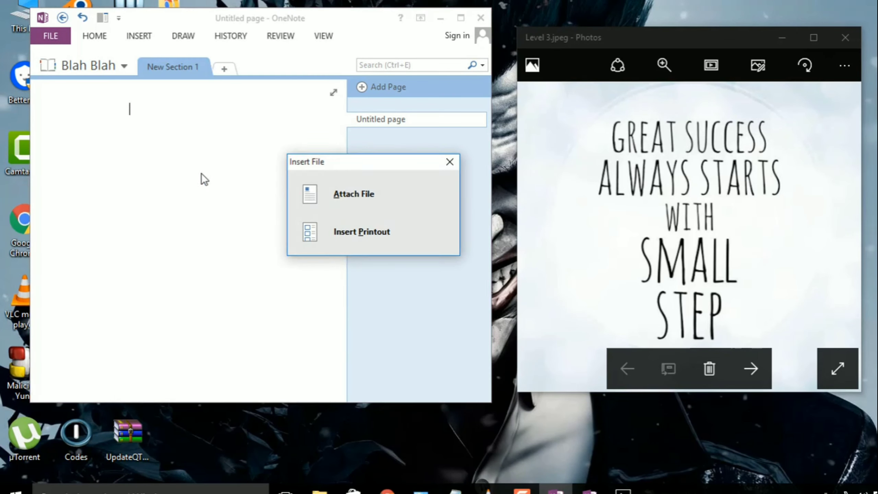
left_click(370, 235)
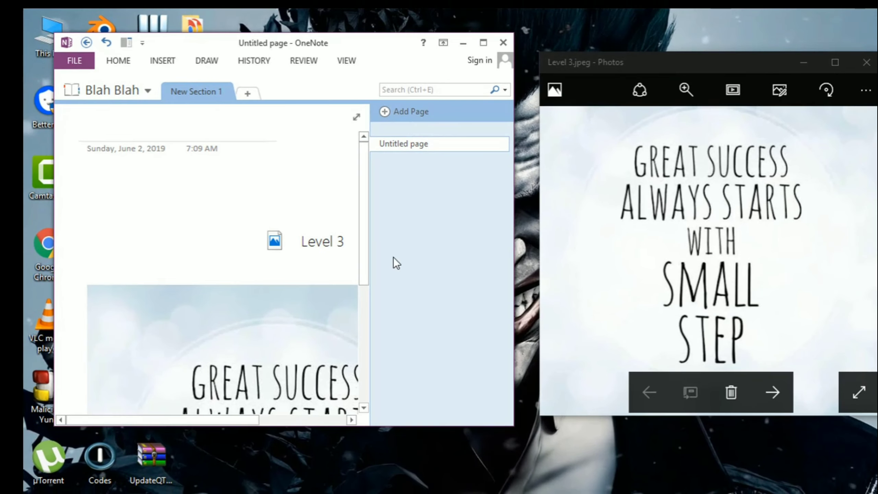
Copy the text from the inserted Level 3 picture in the maximized OneNote window and paste it into an empty Notepad document.
left_click(485, 44)
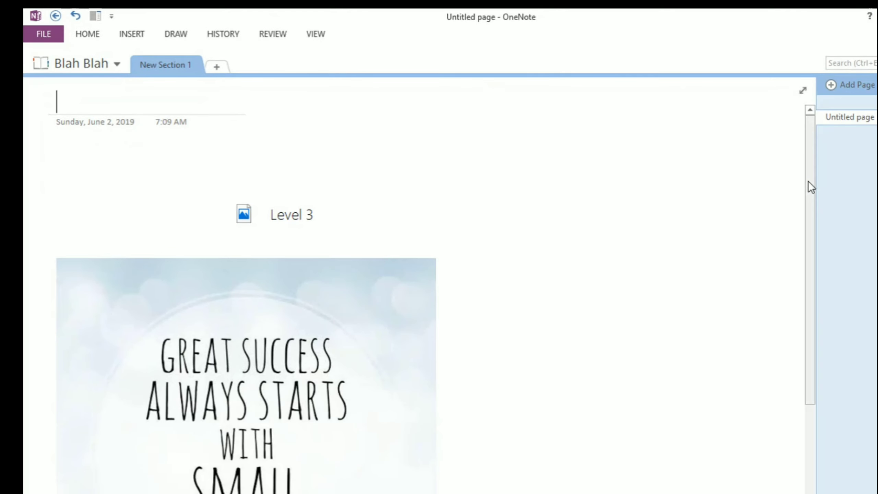
left_click_drag(807, 187, 814, 284)
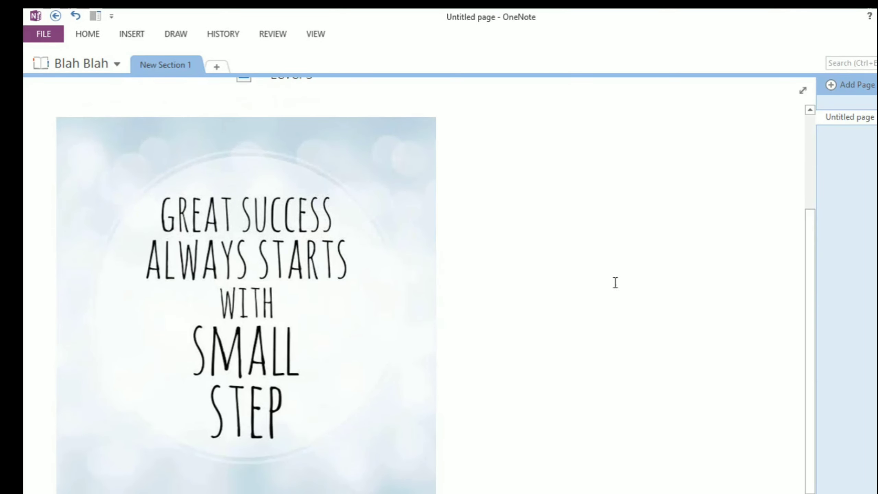
left_click(357, 273)
right_click(357, 273)
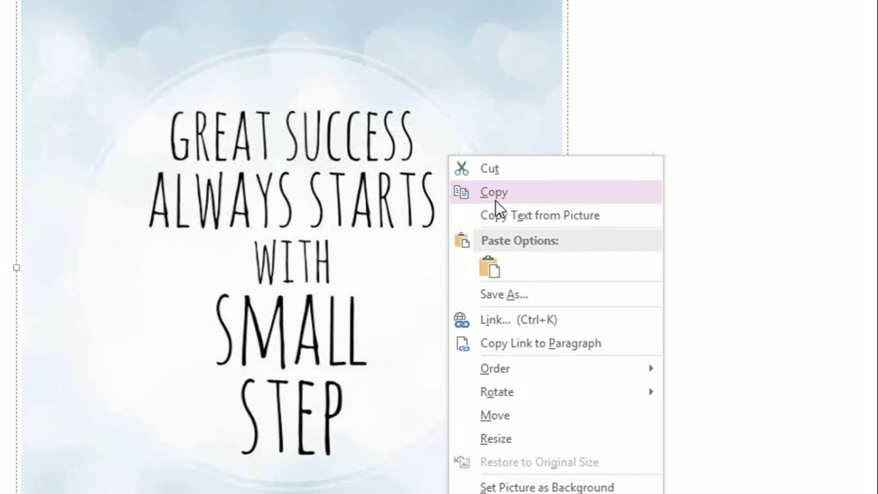
left_click(548, 216)
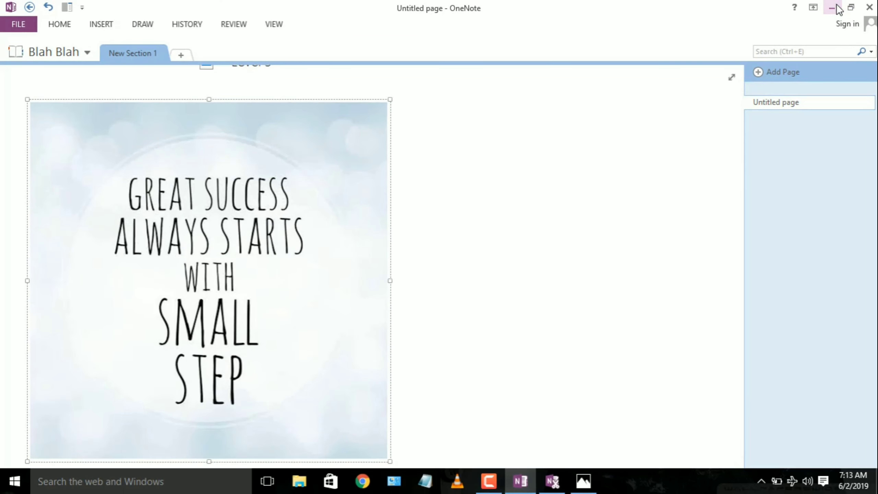
left_click(833, 8)
left_click(425, 481)
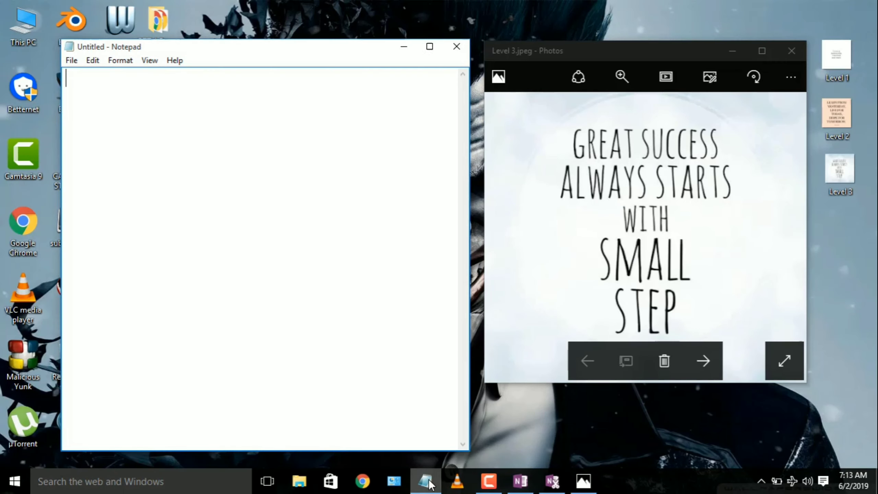
key("ctrl+v")
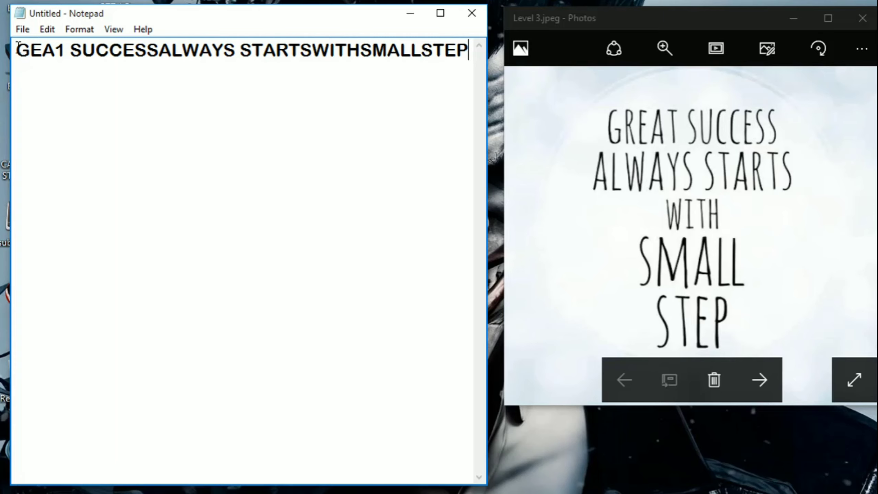
Highlight the whole pasted line to compare its wording with the Level 3 picture.
left_click_drag(18, 49, 71, 50)
key("shift+Right")
key("shift+Right")
key("shift+Right")
key("shift+Right")
key("shift+Right")
key("shift+Right")
key("shift+Right")
key("shift+Right")
key("shift+Right")
key("shift+Right")
key("shift+Right")
key("shift+Right")
key("shift+Right")
key("shift+Right")
key("shift+Right")
key("shift+Right")
key("shift+Right")
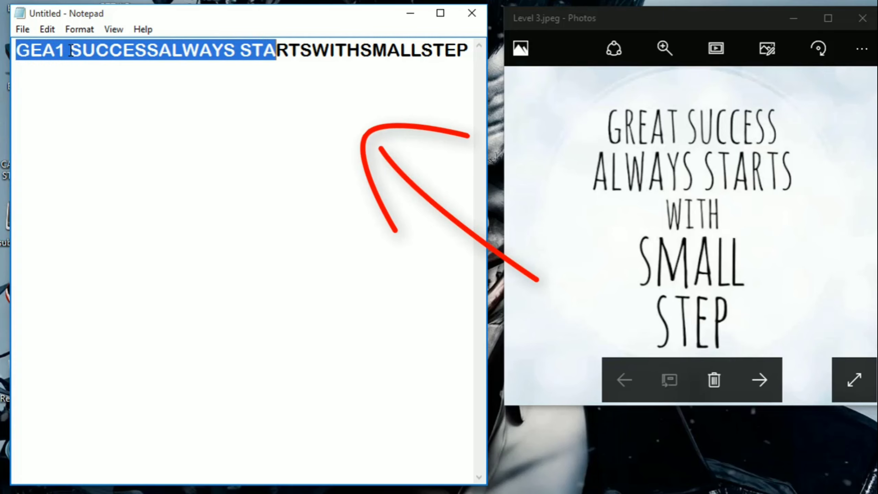
key("shift+Right")
key("shift+Right")
key("shift+Right")
key("shift+Right")
key("shift+Right")
key("shift+Right")
key("shift+Right")
key("shift+Right")
key("shift+Right")
key("shift+Right")
key("shift+Right")
key("shift+Right")
key("shift+Right")
key("shift+Right")
key("shift+Right")
key("shift+Right")
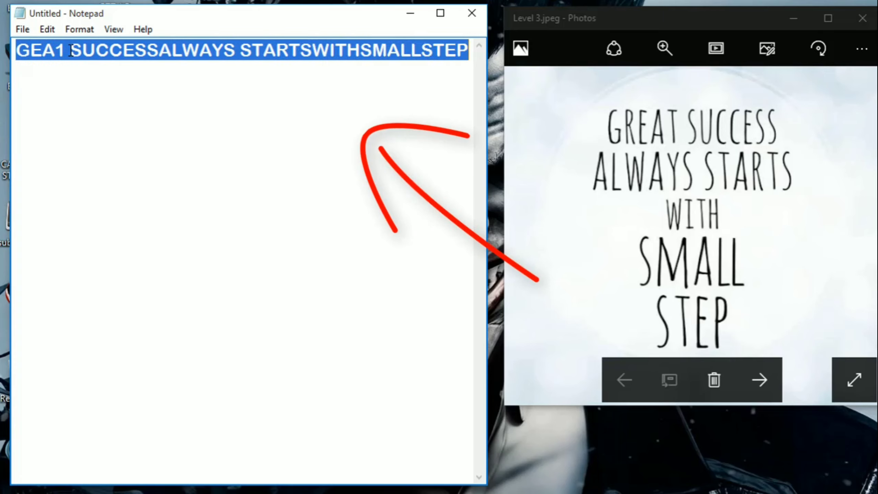
left_click(286, 68)
Correct the spacing and first word so the text reads "GREAT SUCCESS ALWAYS STARTS WITH SMALL STEP", and close Notepad without saving.
left_click(311, 50)
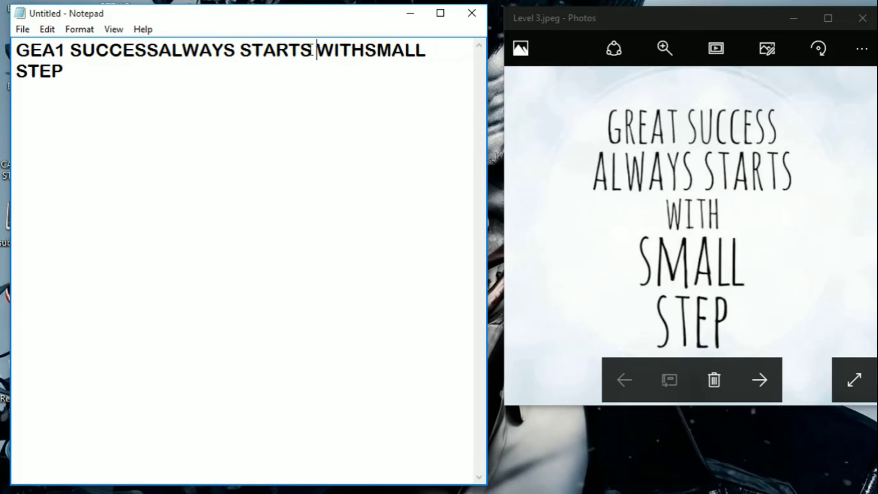
left_click(366, 54)
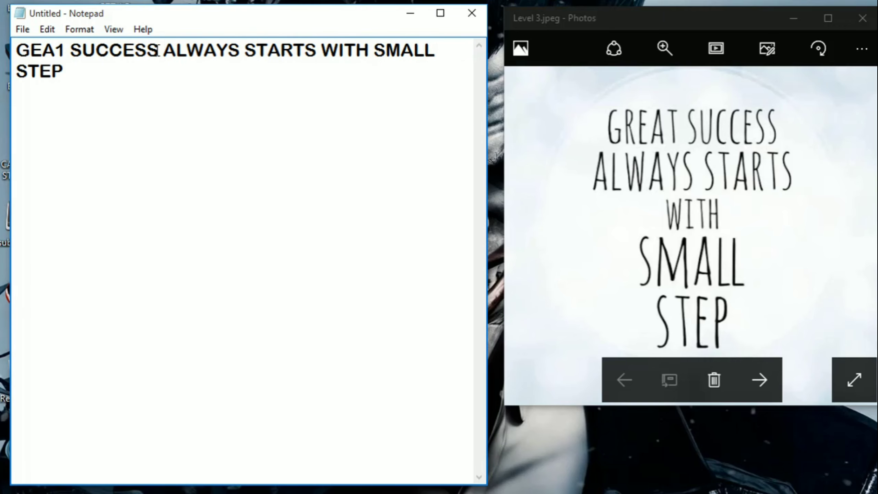
left_click_drag(65, 50, 17, 53)
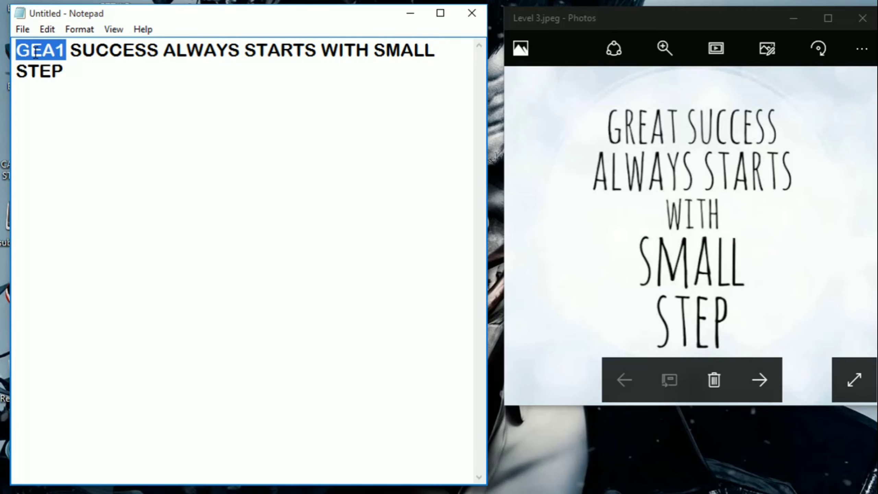
left_click(65, 52)
key("BackSpace")
key("BackSpace")
key("BackSpace")
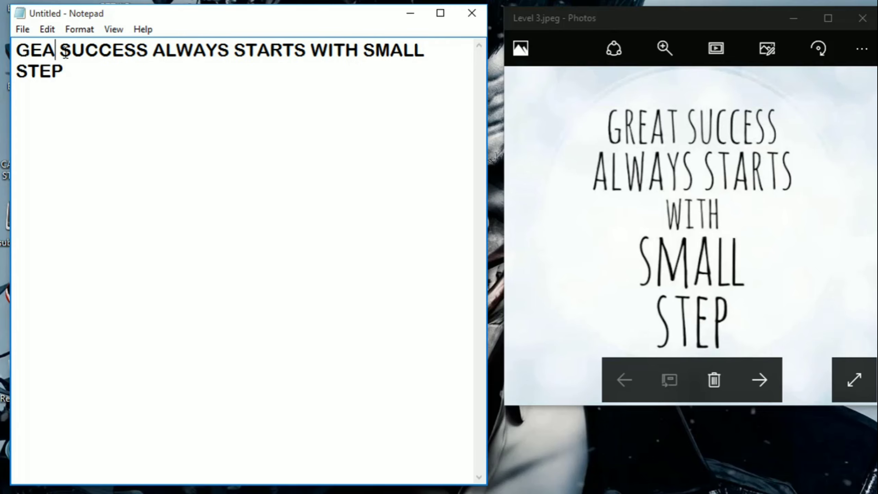
type("REAT")
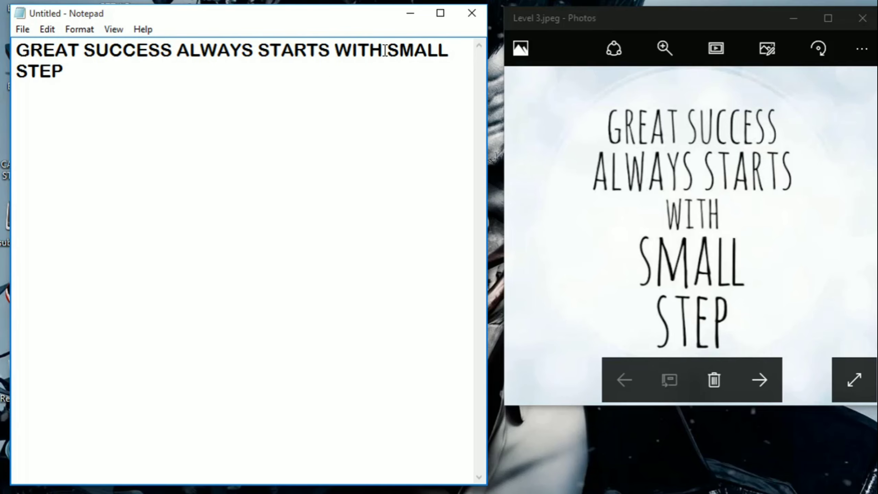
left_click(471, 12)
left_click(499, 248)
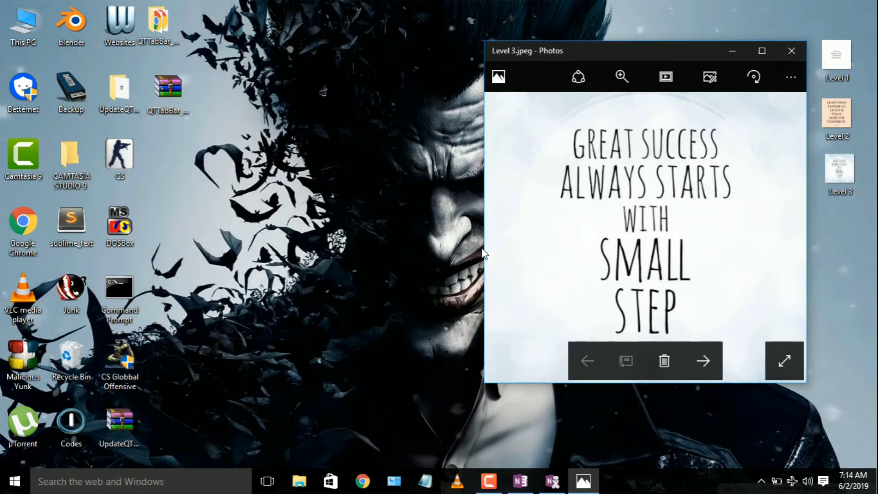